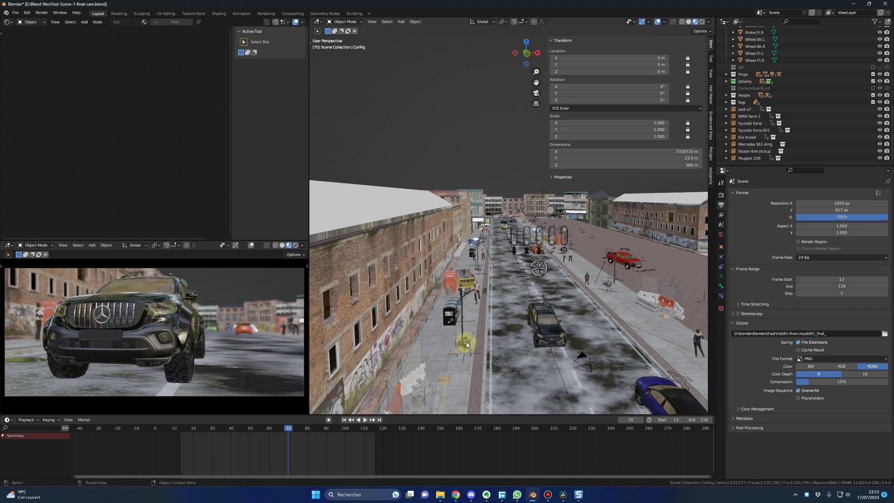
Stop at frame 42, select the pickup truck, and check Rigacar's GitHub download options.
mouse_move(462, 342)
middle_mouse_down()
mouse_move(613, 365)
mouse_move(523, 328)
middle_mouse_up()
scroll(523, 328, "up", 5)
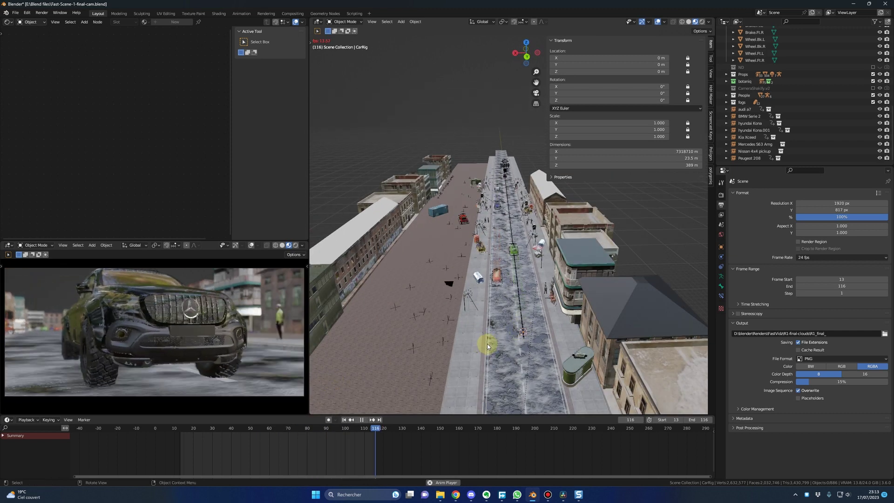
left_click_drag(249, 425, 236, 425)
scroll(457, 323, "up", 3)
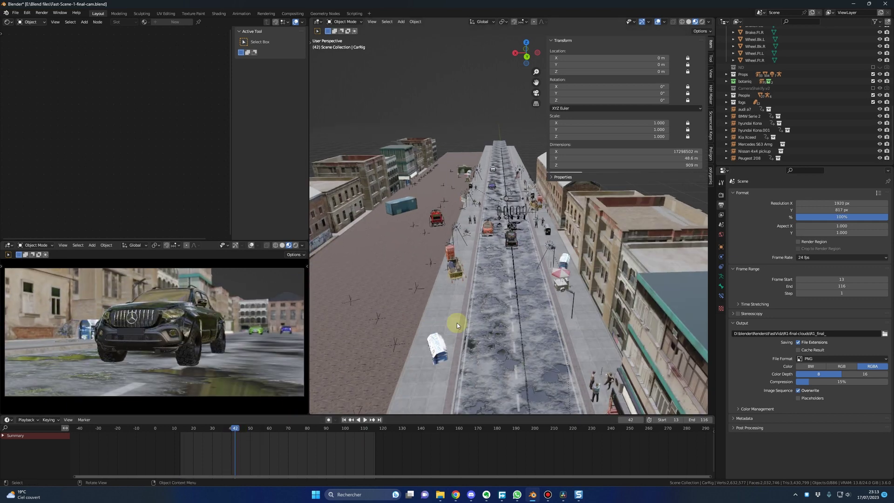
left_click(509, 242)
scroll(510, 242, "up", 10)
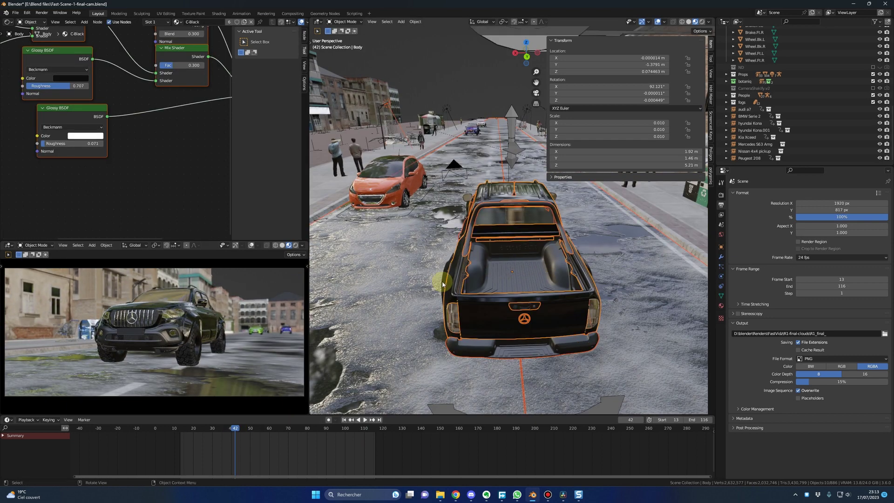
middle_click_drag(442, 281, 573, 285)
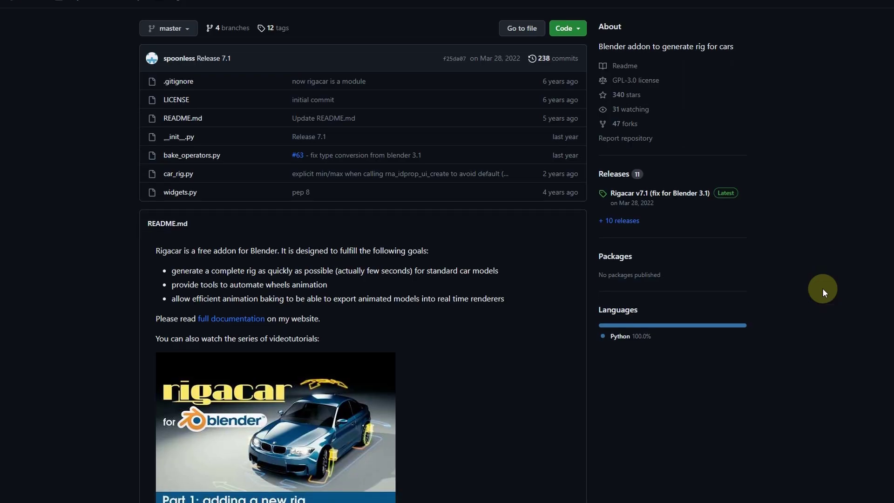
scroll(822, 287, "down", 1)
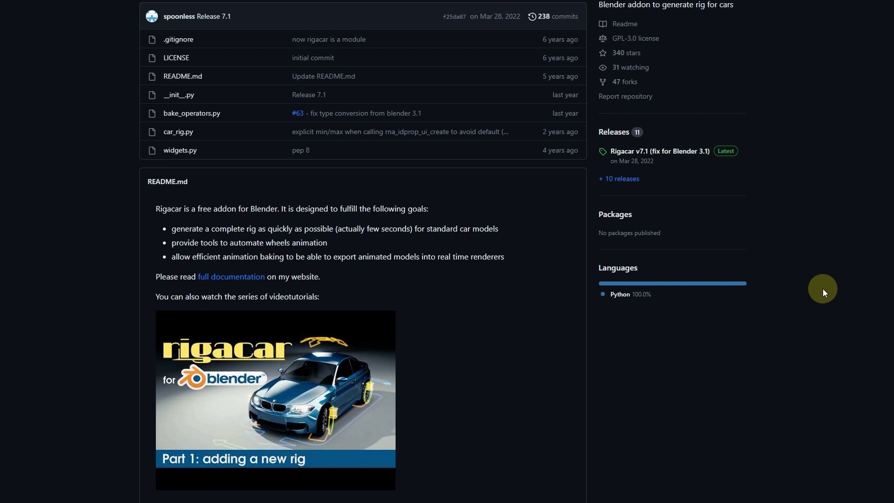
scroll(821, 288, "up", 2)
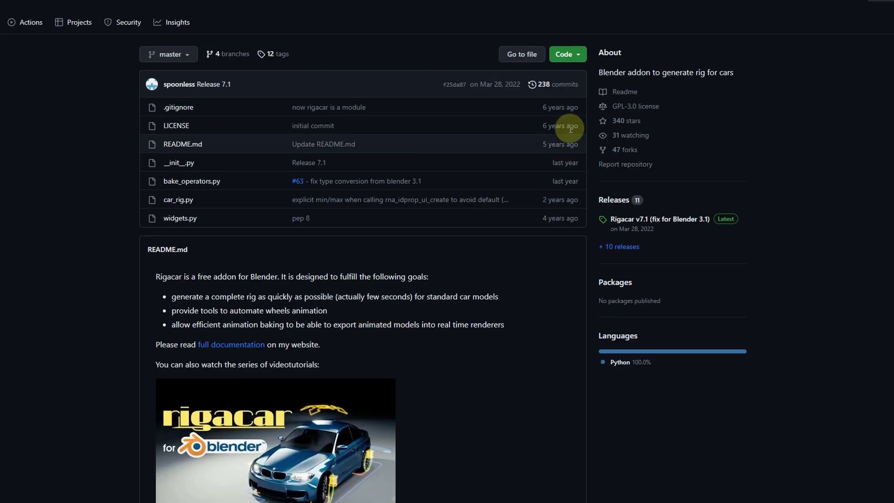
left_click(570, 55)
left_click(868, 296)
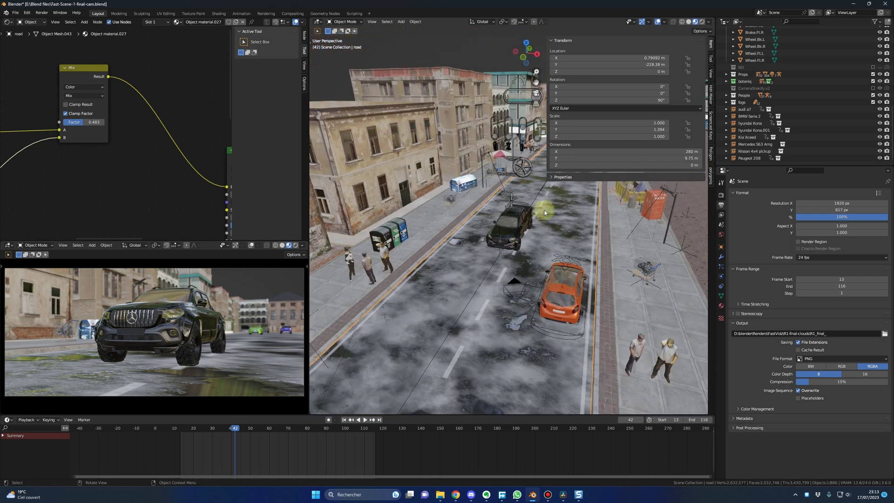
Switch the car rig to Pose Mode and step the animation from frame 42 to 48.
middle_click_drag(528, 199, 571, 265)
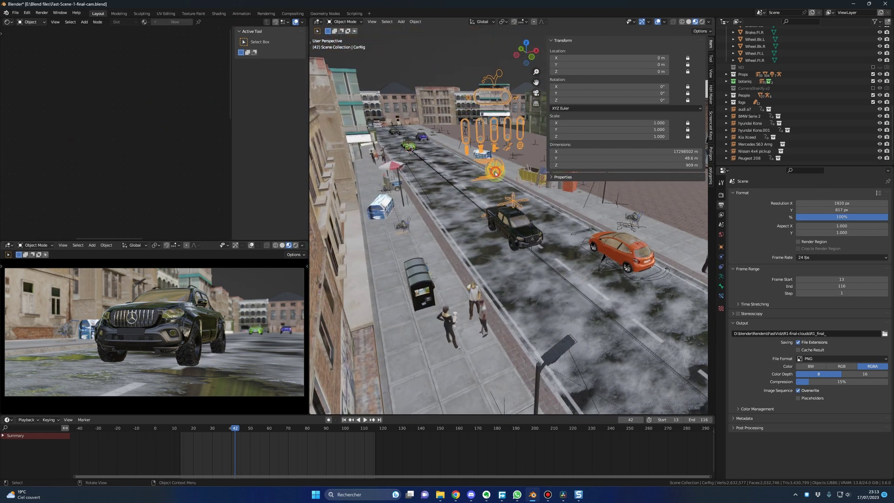
key("ctrl+Tab")
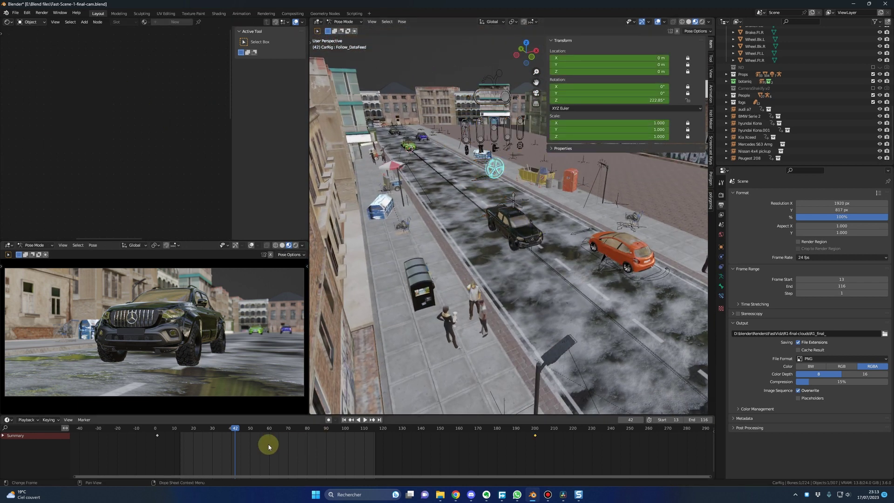
left_click_drag(223, 434, 244, 434)
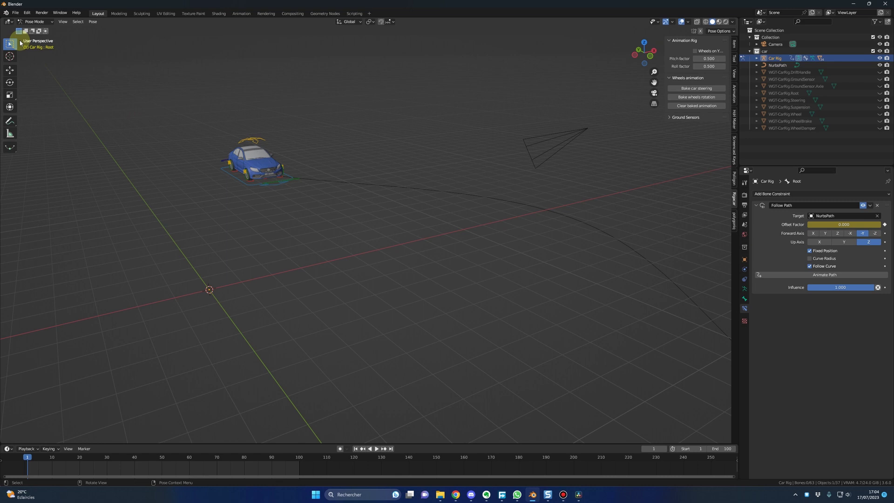
Show and dismiss the splash screen, then play the path animation from frame 1.
left_click(7, 13)
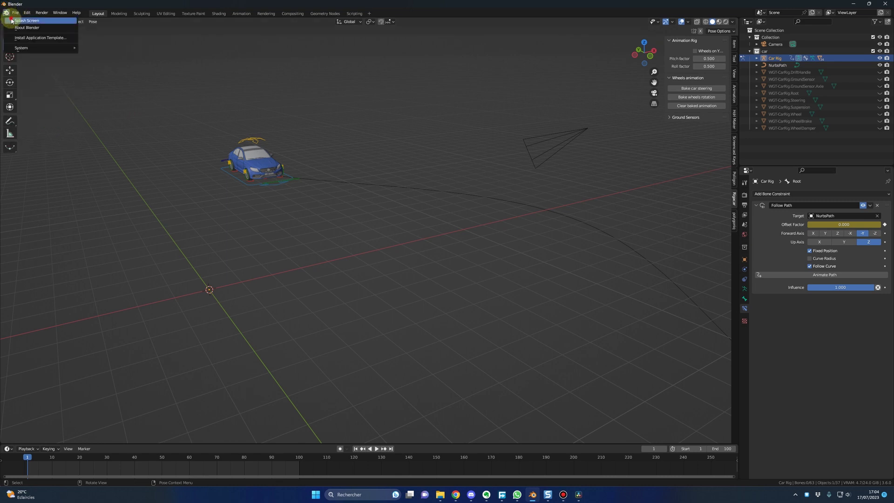
left_click(25, 21)
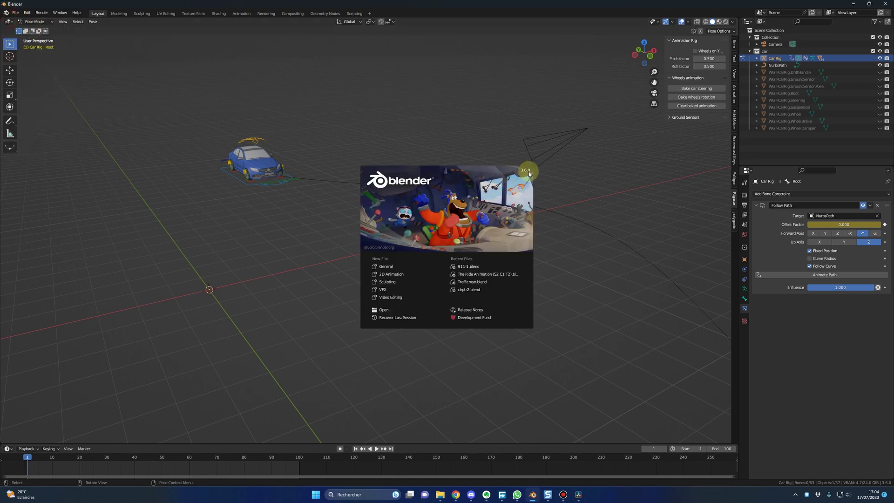
left_click(268, 246)
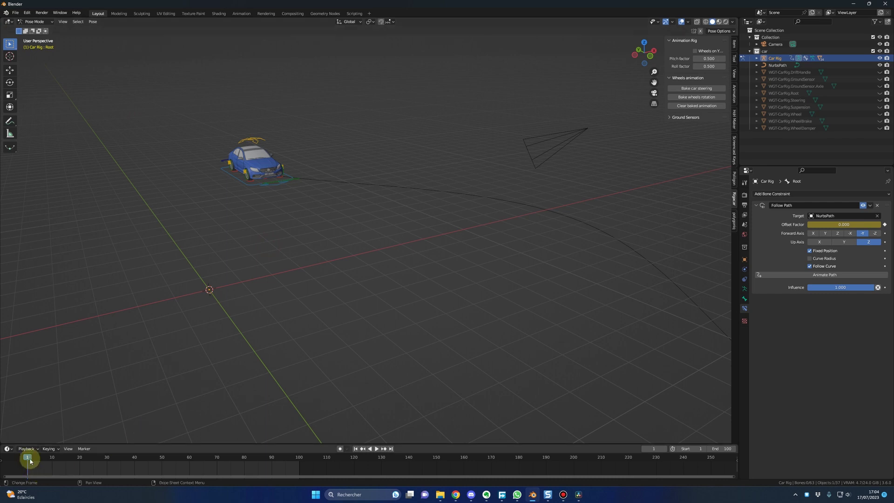
left_click_drag(245, 458, 29, 455)
key("space")
mouse_move(501, 299)
middle_mouse_down()
mouse_move(521, 296)
mouse_move(374, 293)
middle_mouse_up()
Replay the car's path animation from the start several times, ending back at frame 1.
left_click_drag(49, 457, 32, 459)
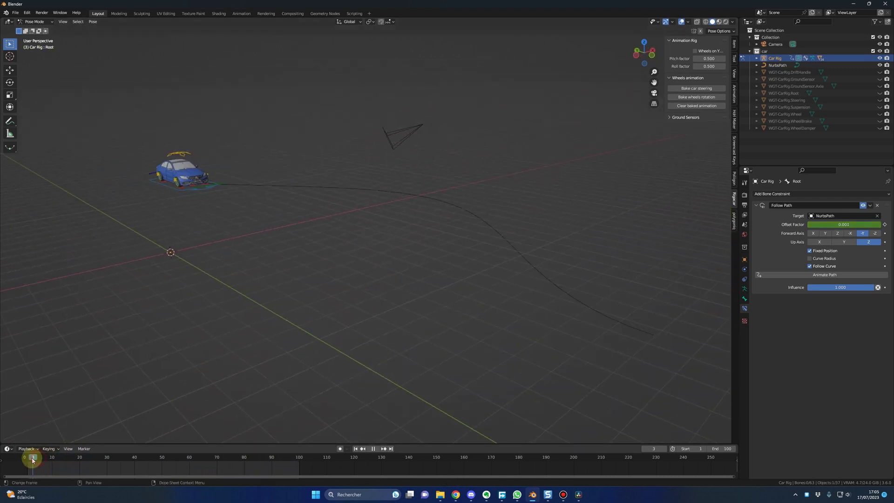
scroll(405, 264, "up", 3)
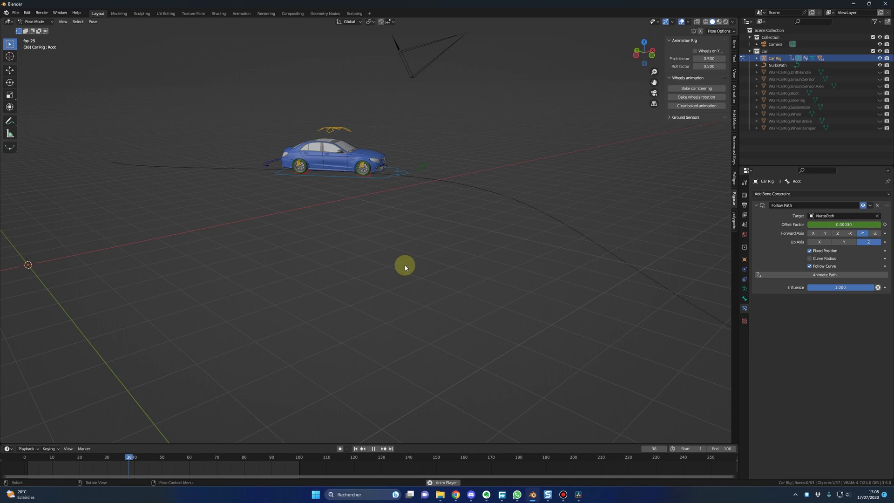
key("space")
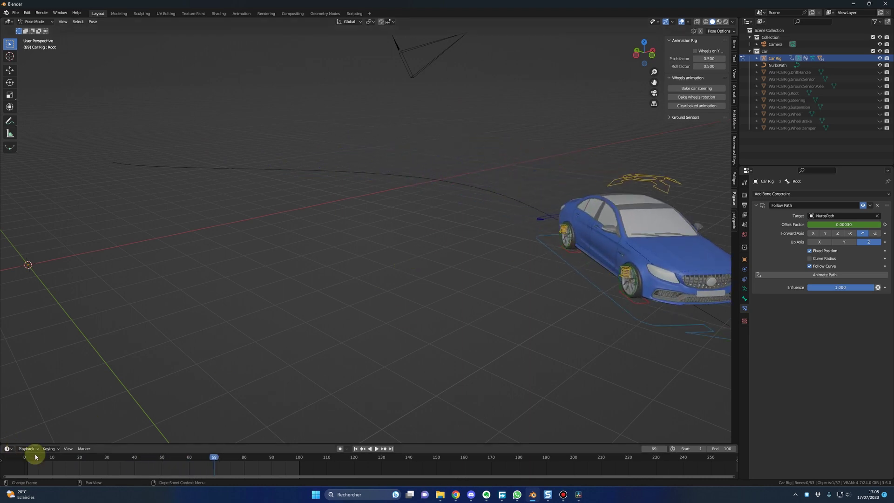
left_click(27, 457)
key("space")
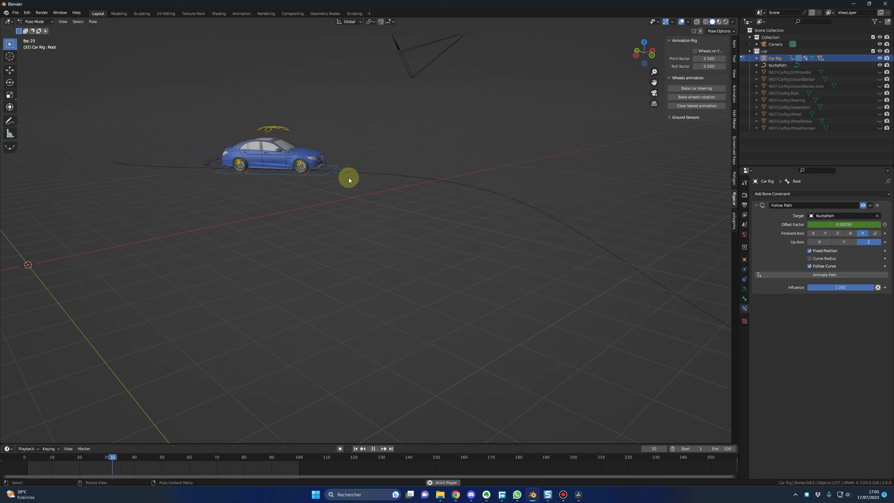
key("space")
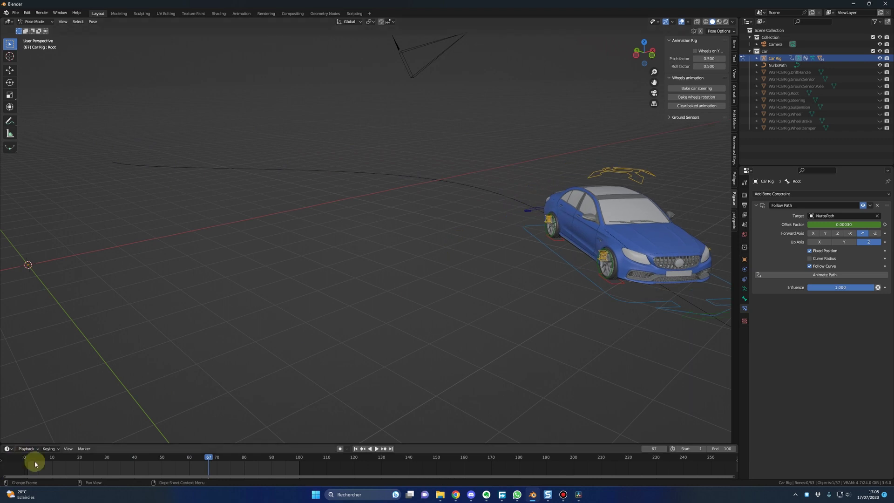
left_click(35, 464)
key("space")
key("Escape")
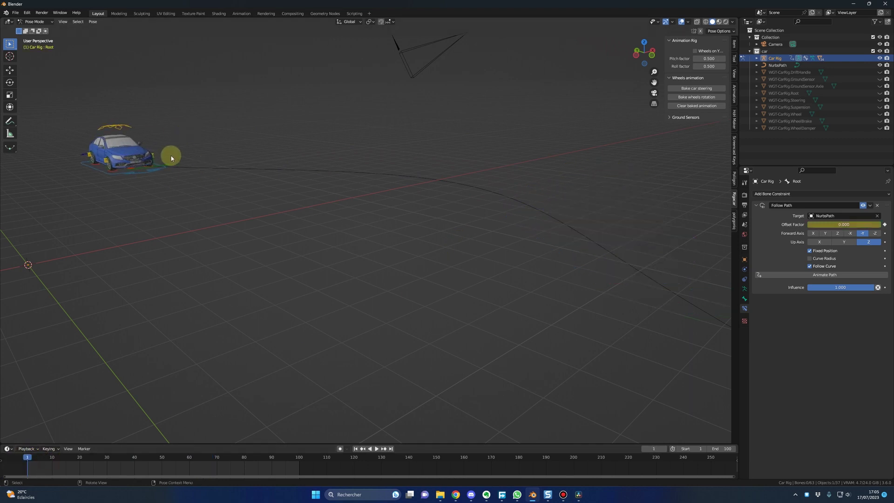
Install rigacar-master-FIX.zip from the downloaded plugins folder as an add-on, then close Preferences.
left_click(27, 13)
left_click(51, 112)
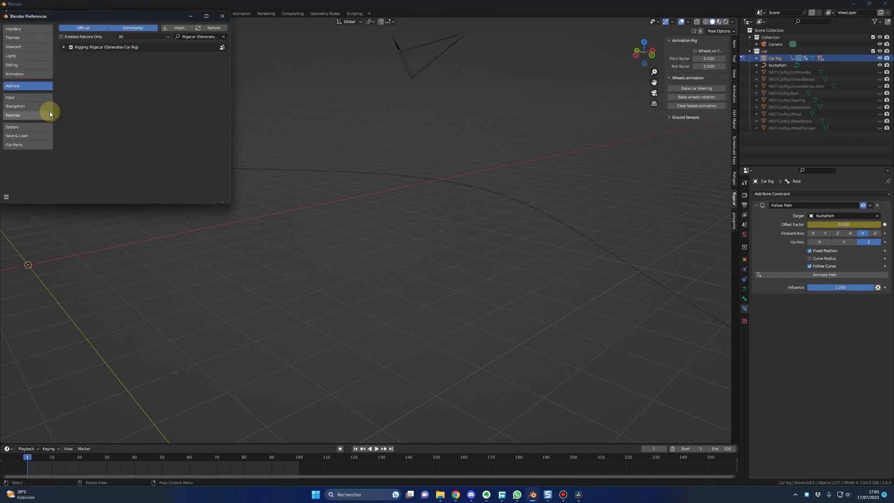
left_click(225, 37)
left_click(179, 28)
scroll(163, 140, "down", 2)
left_click(139, 171)
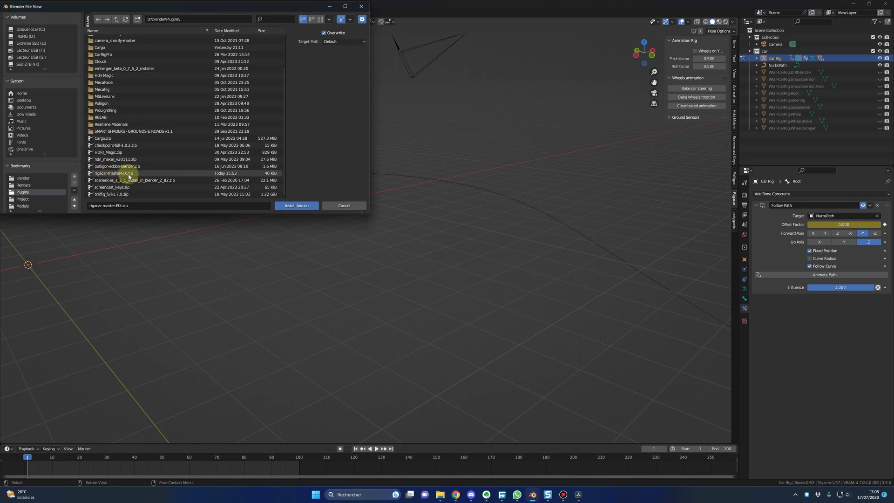
left_click(336, 206)
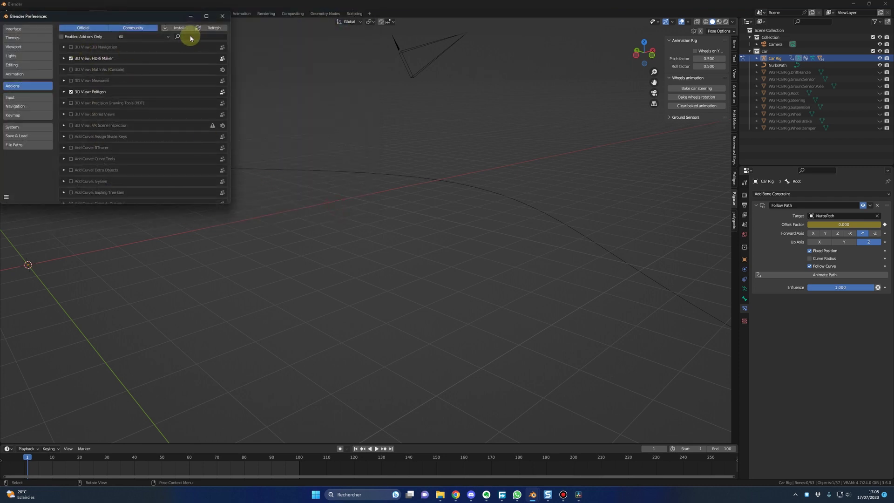
type("rig")
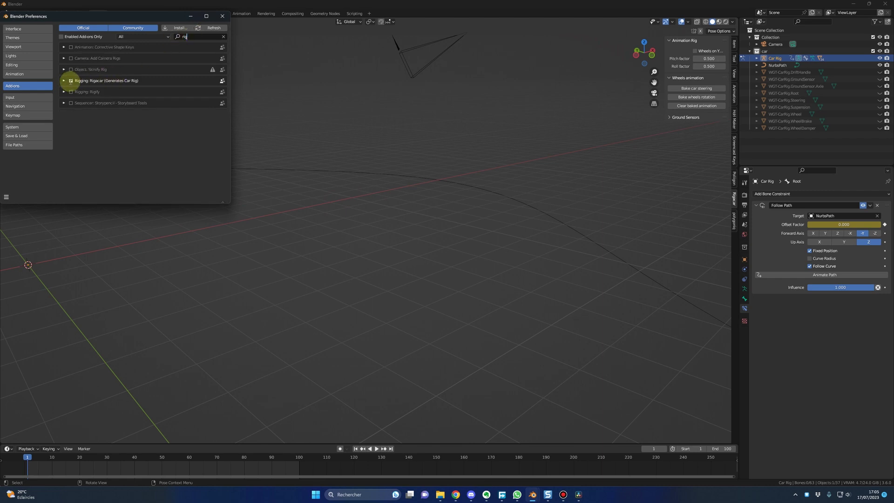
left_click(222, 15)
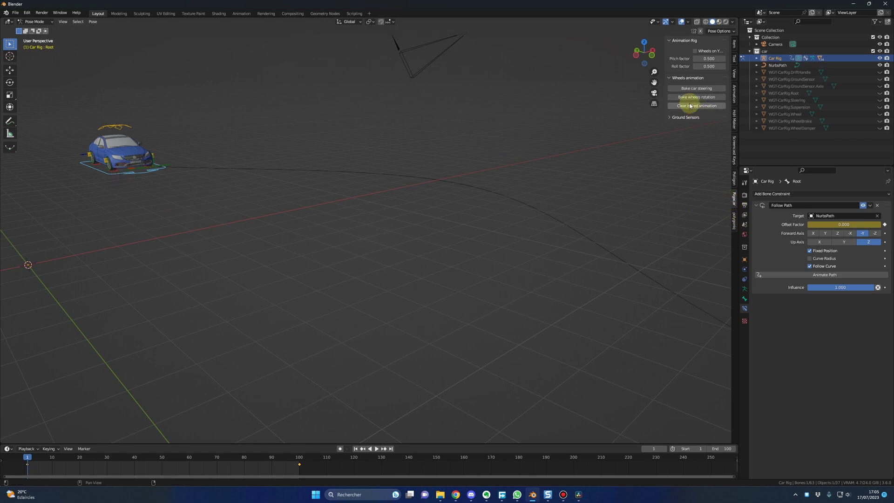
Bake the car's steering, then its wheel rotation, over frames 1 to 100.
left_click(695, 89)
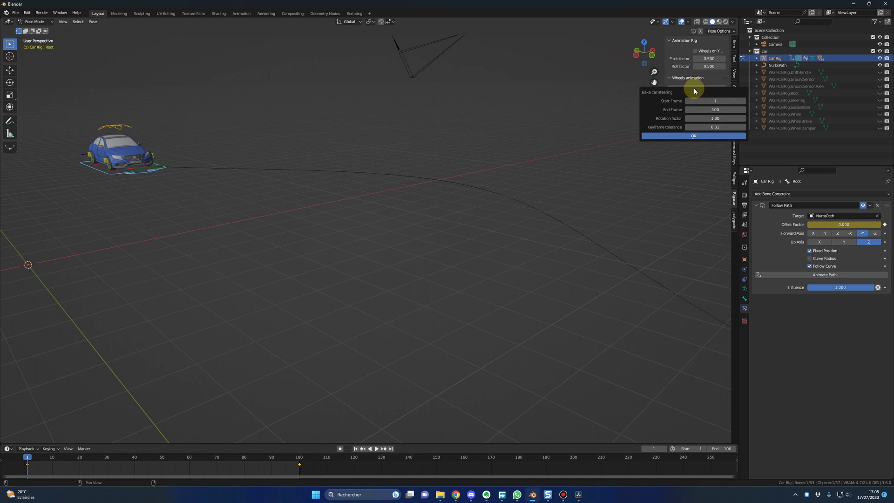
left_click(694, 138)
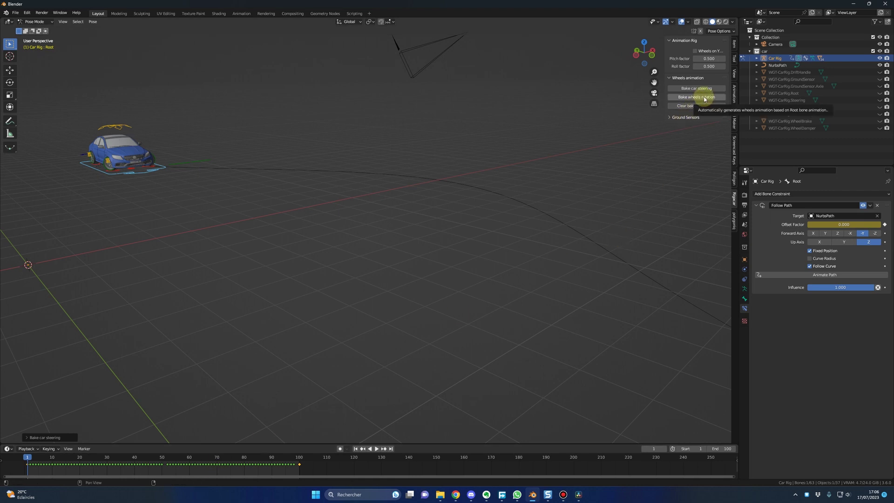
left_click(704, 99)
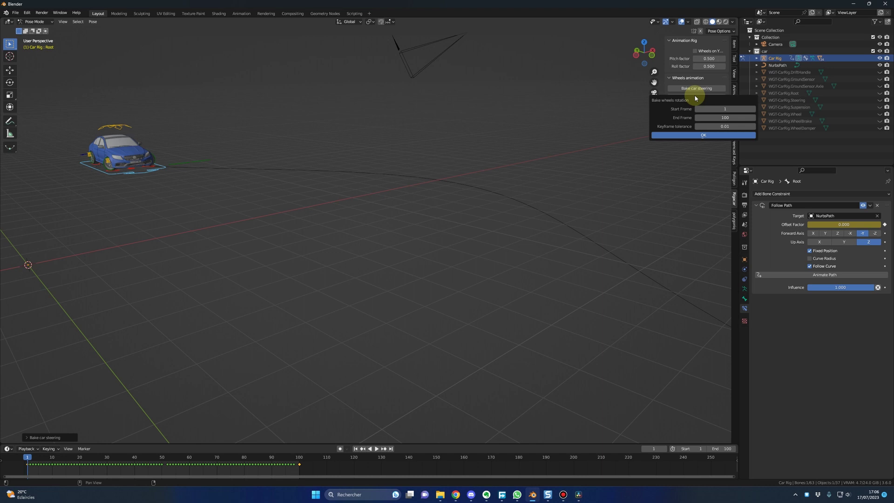
left_click(704, 135)
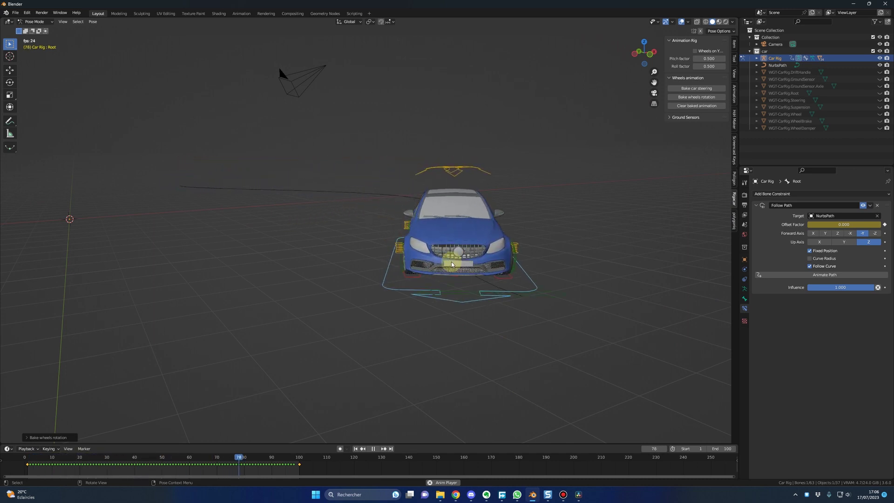
key("Escape")
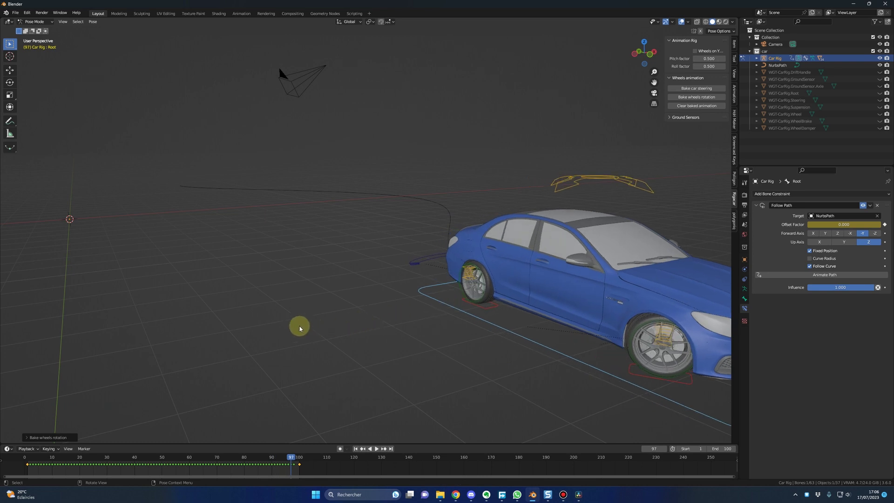
scroll(300, 329, "down", 5)
mouse_move(302, 329)
middle_mouse_down()
mouse_move(315, 346)
mouse_move(351, 347)
mouse_move(355, 293)
mouse_move(204, 426)
middle_mouse_up()
left_click(42, 460)
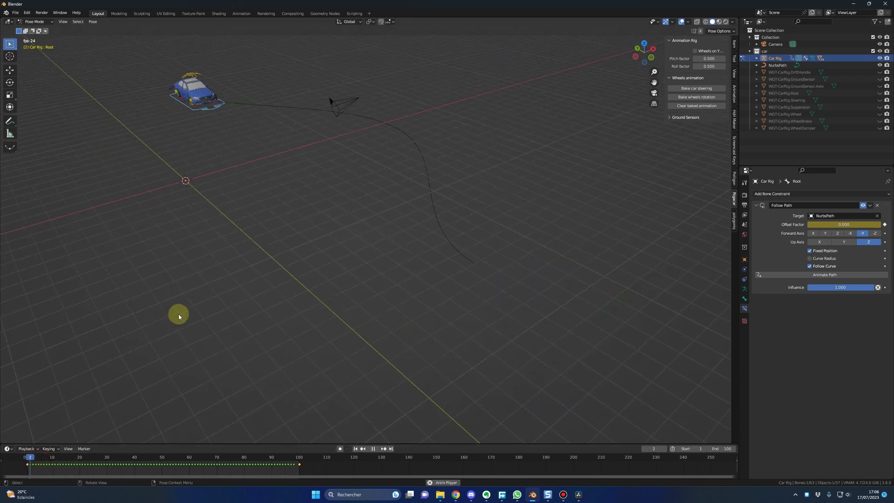
key("space")
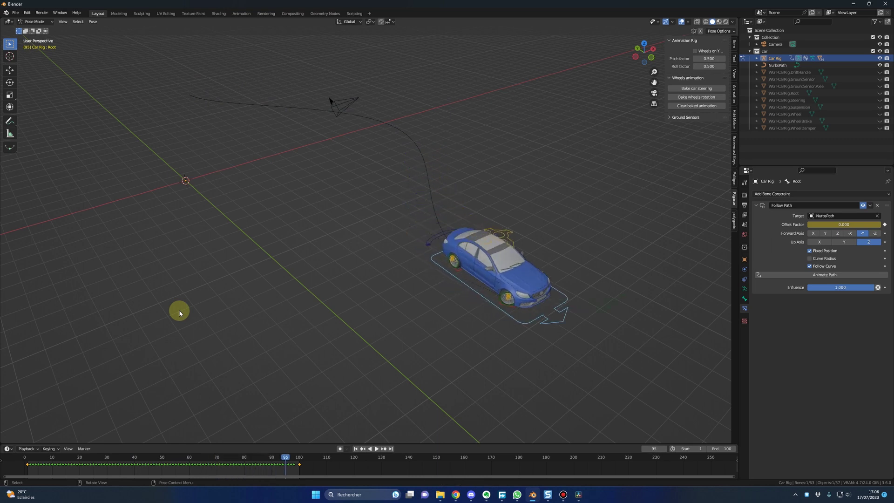
key("space")
middle_click_drag(179, 311, 210, 349)
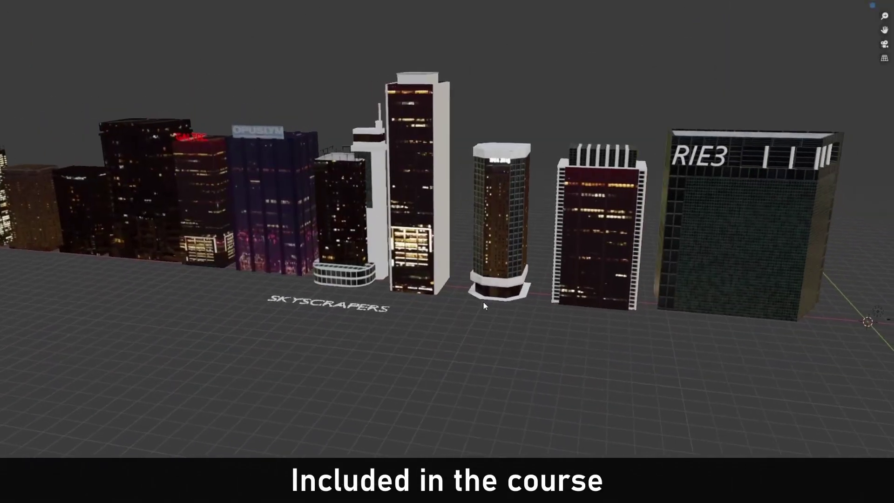
middle_click_drag(482, 301, 541, 299)
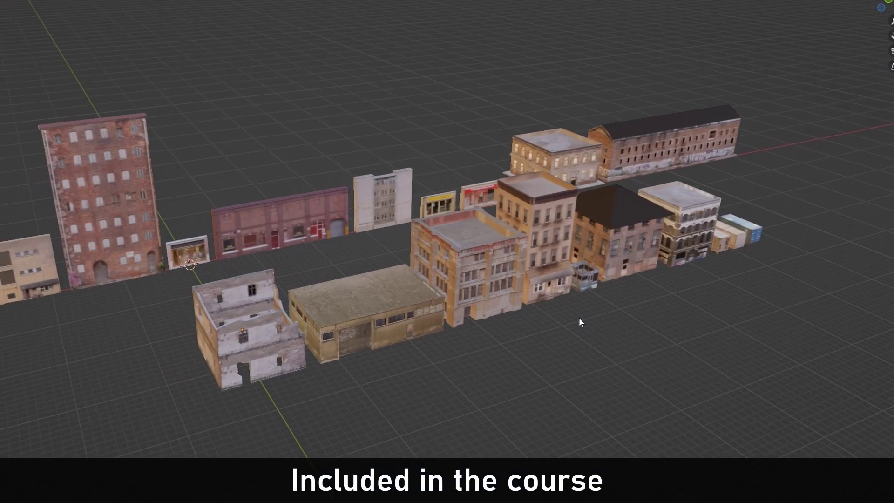
middle_click_drag(579, 317, 688, 303)
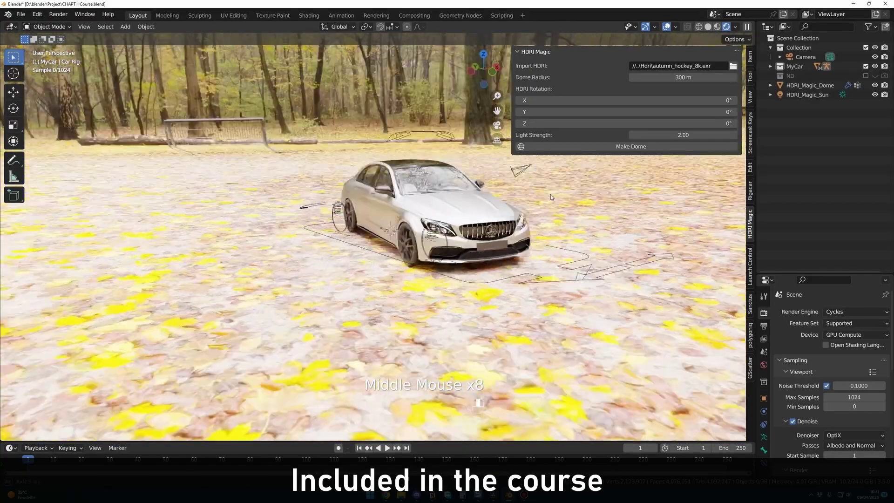
middle_click_drag(551, 195, 370, 207)
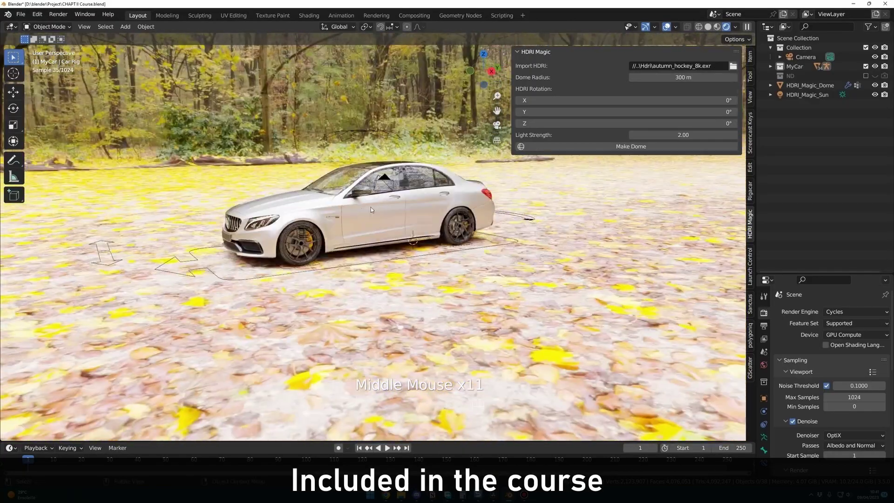